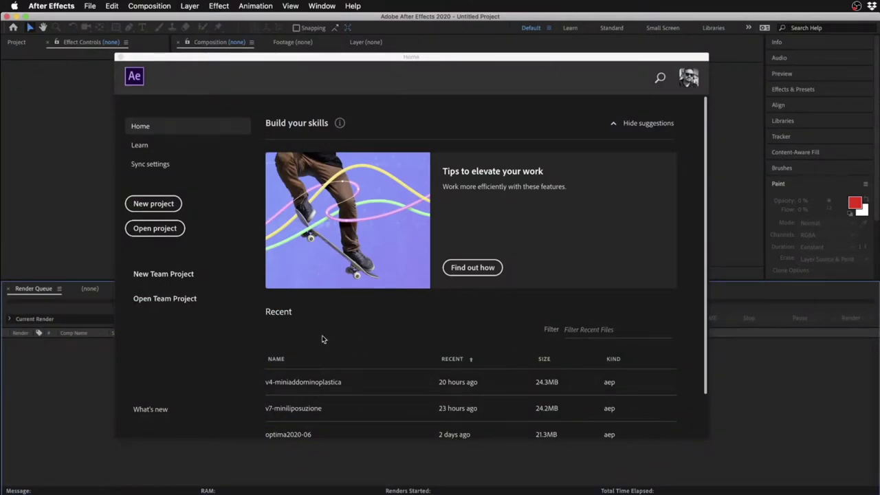
# - Move the Home screen aside and start a new, empty untitled project
pyautogui.moveTo(386, 60); pyautogui.dragTo(474, 72)
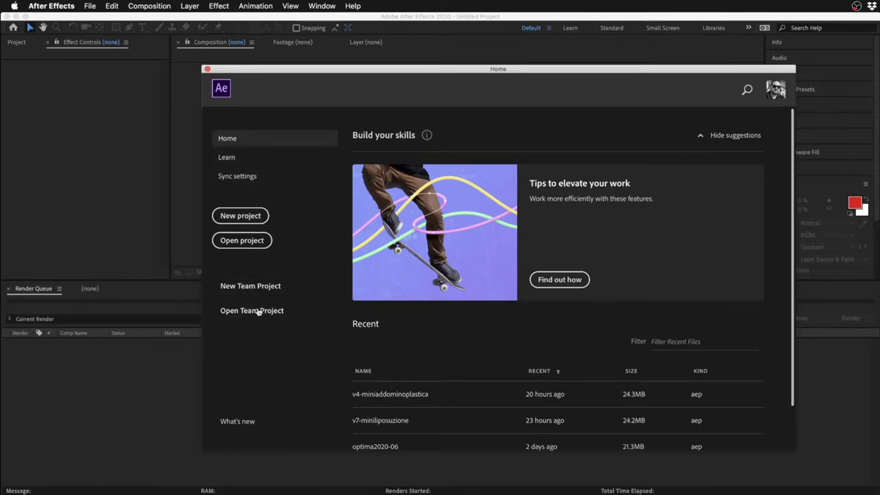
pyautogui.click(242, 240)
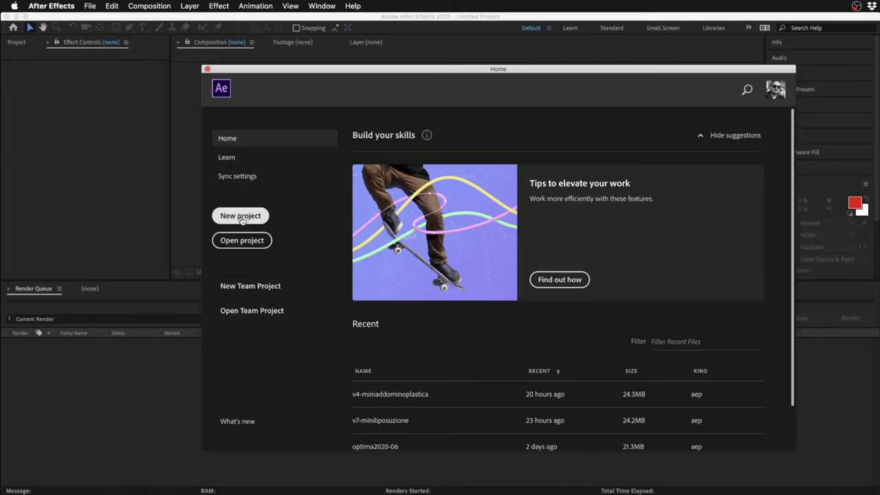
pyautogui.click(231, 242)
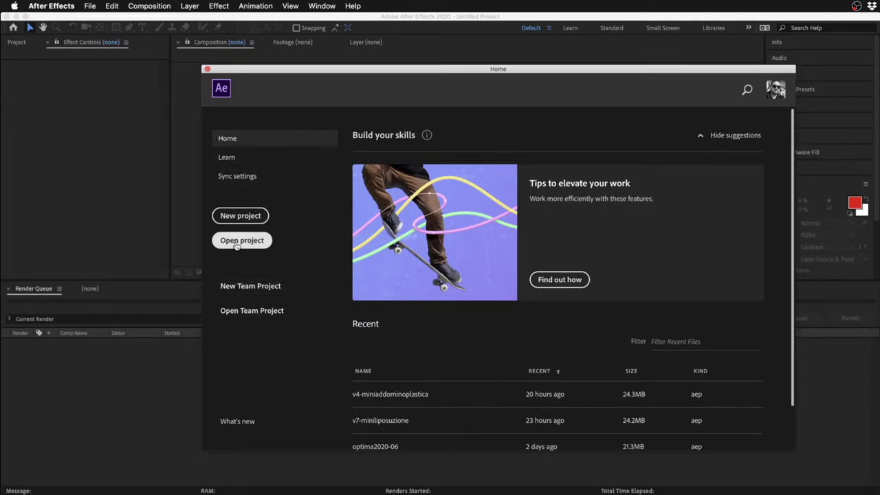
pyautogui.click(249, 216)
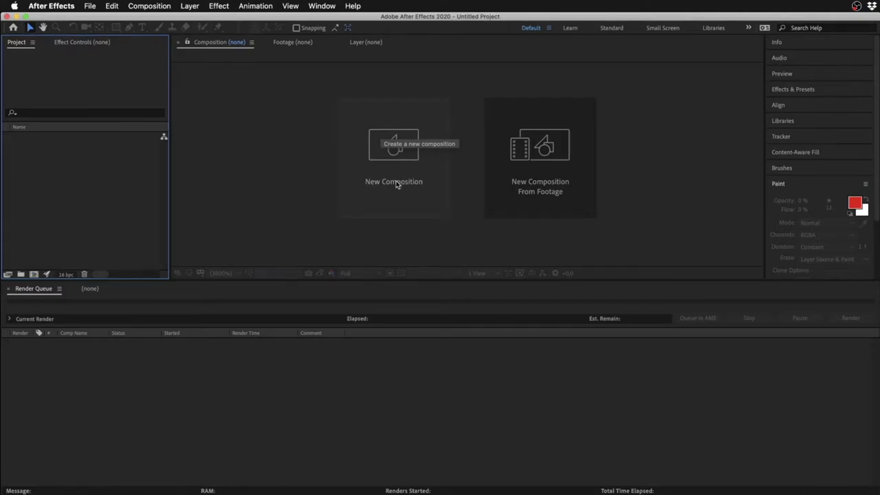
# - Glance at the Composition menu, then open Composition Settings from the Project panel's new-composition icon
pyautogui.click(151, 7)
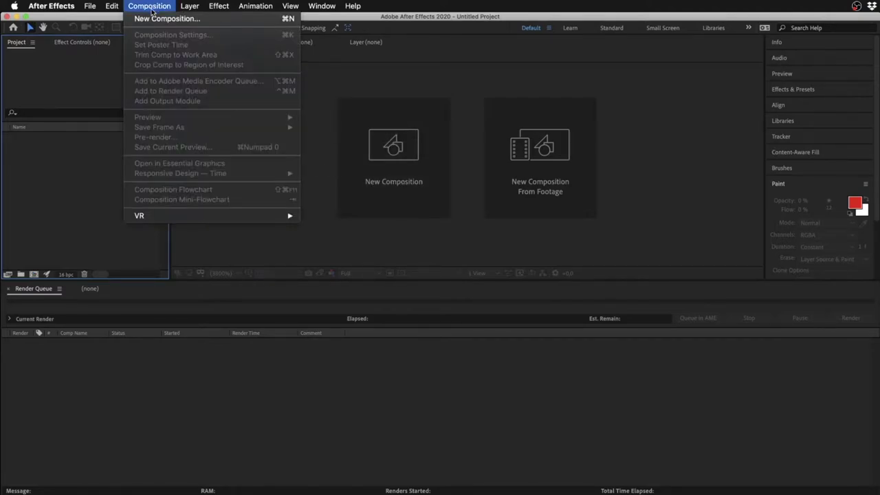
pyautogui.click(59, 180)
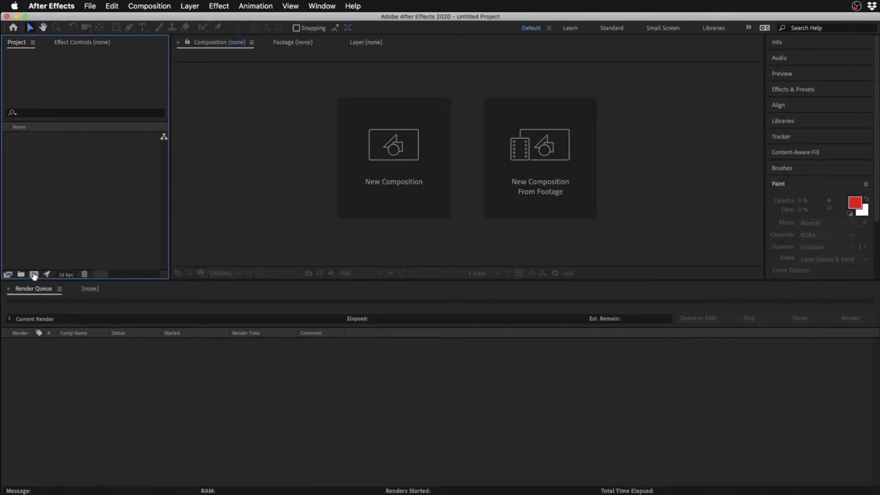
pyautogui.click(34, 274)
pyautogui.moveTo(484, 153); pyautogui.dragTo(441, 177)
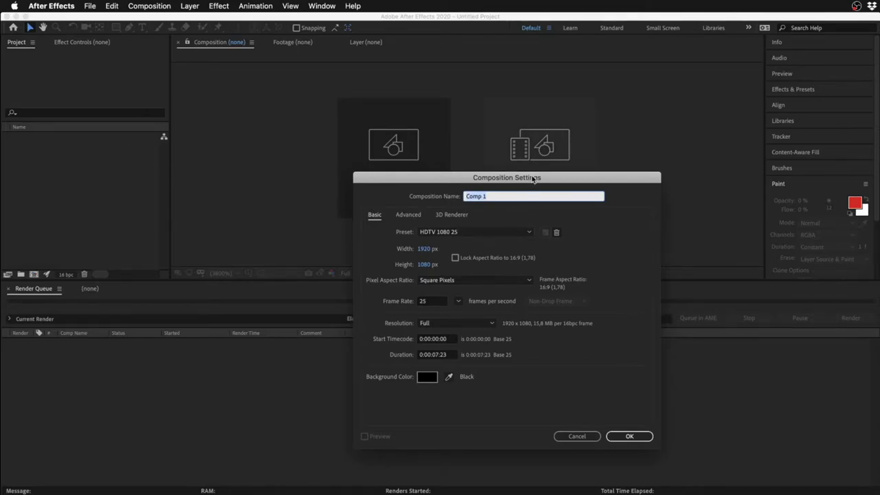
# - Name the composition 'Prima Comp' and keep the HDTV 1080 25 preset
pyautogui.moveTo(535, 178); pyautogui.dragTo(508, 165)
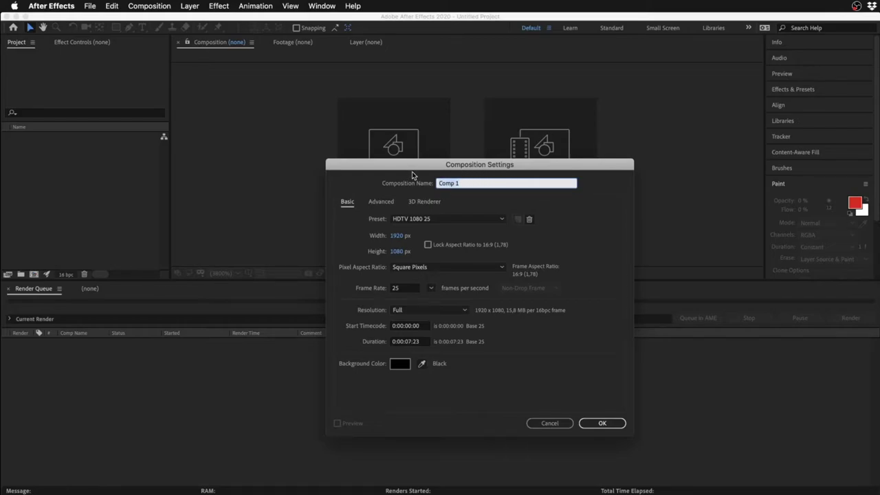
pyautogui.write('Prima Comp')
pyautogui.click(504, 220)
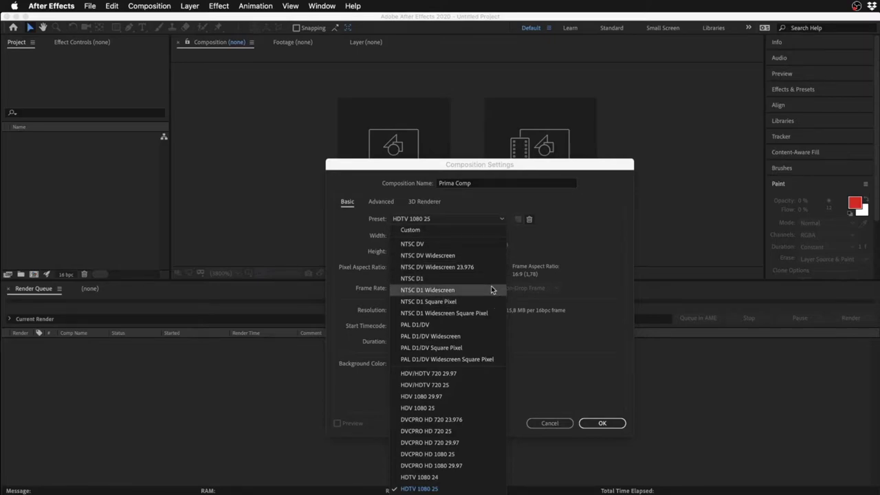
pyautogui.click(591, 250)
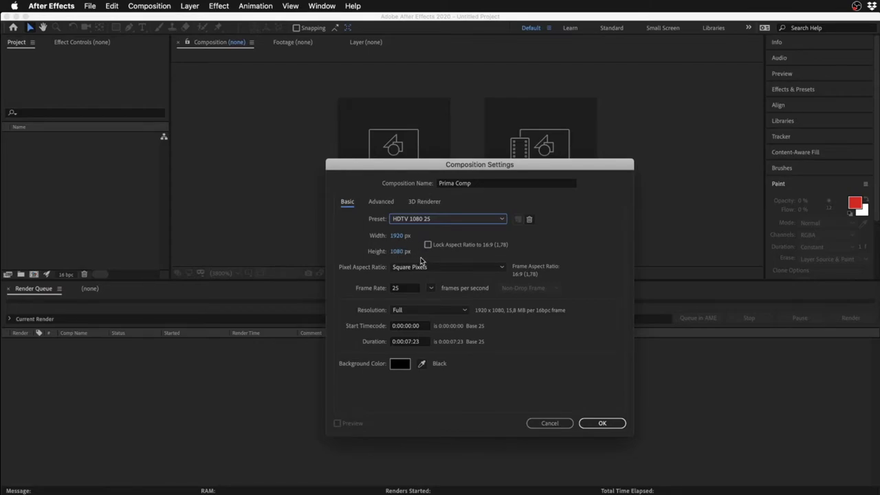
pyautogui.click(450, 264)
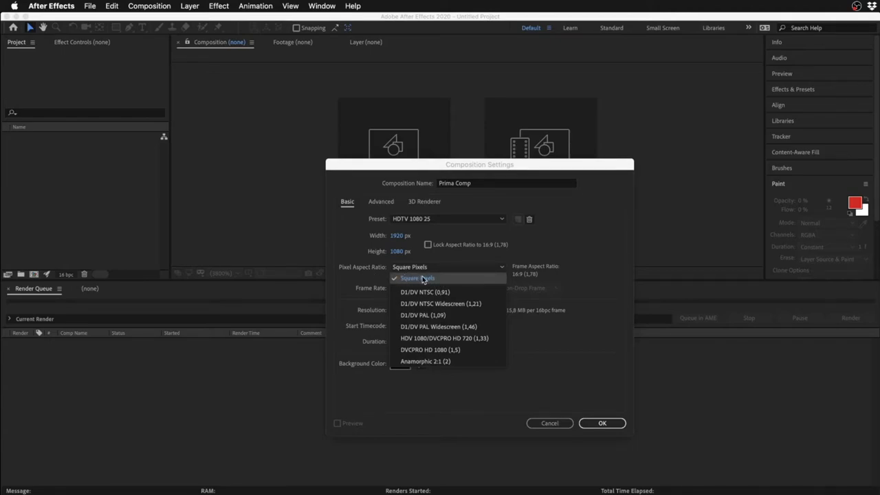
pyautogui.click(424, 280)
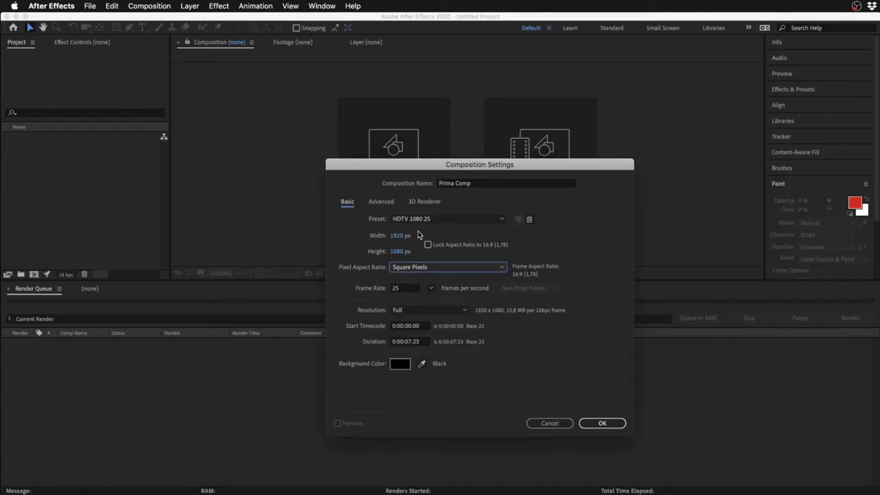
pyautogui.click(430, 268)
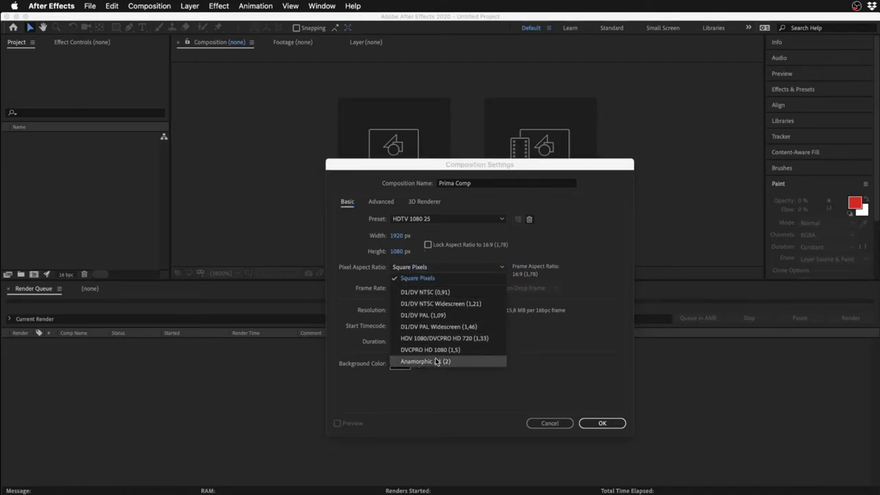
pyautogui.click(534, 252)
pyautogui.click(464, 272)
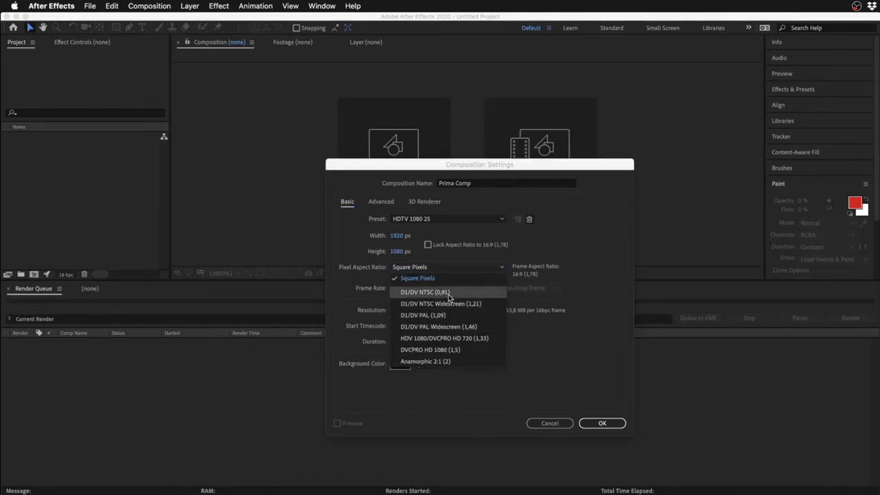
pyautogui.click(535, 254)
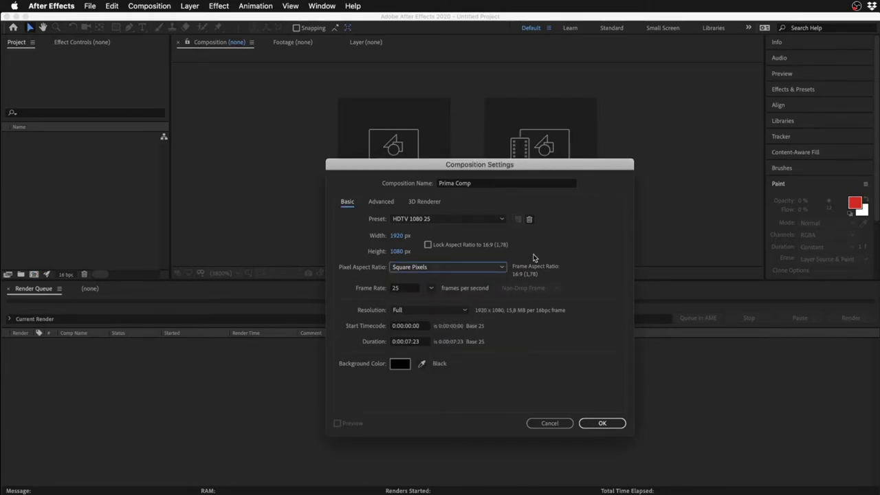
# - Try a frame rate of 24 fps, then 23 fps
pyautogui.click(404, 290)
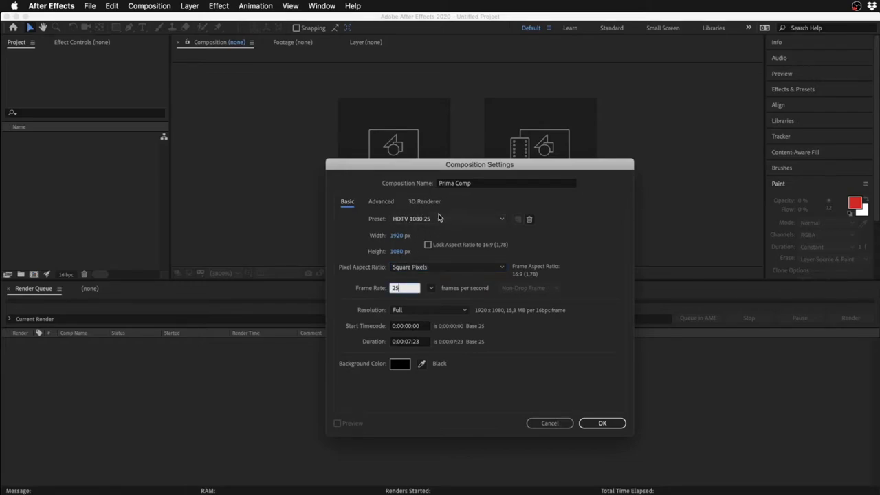
pyautogui.click(415, 288)
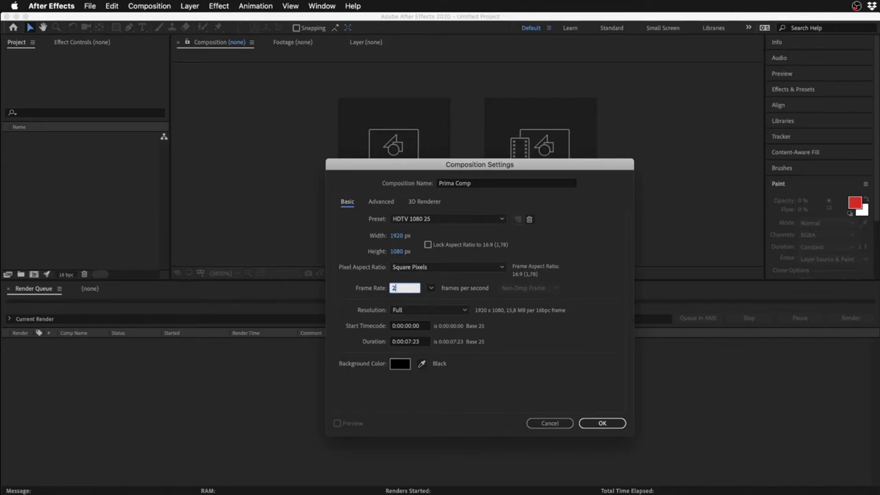
pyautogui.write('4')
pyautogui.press('Tab')
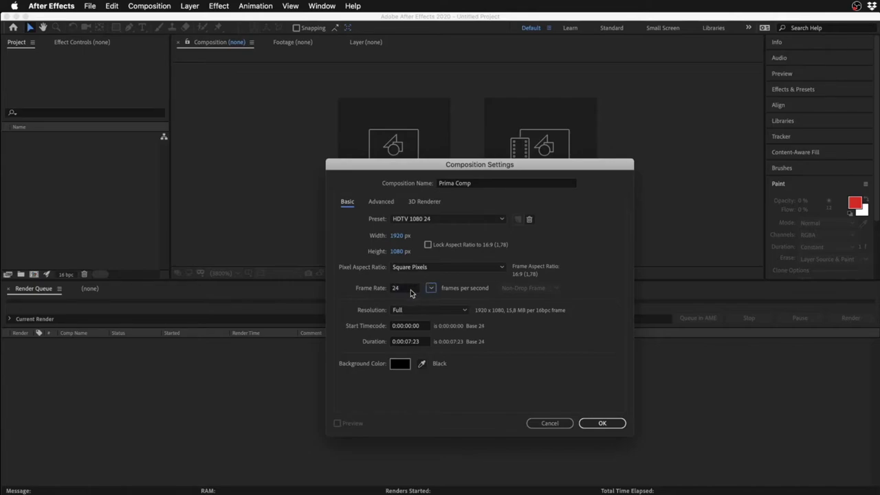
pyautogui.hotkey('shift', 'Tab')
pyautogui.write('3')
pyautogui.press('Tab')
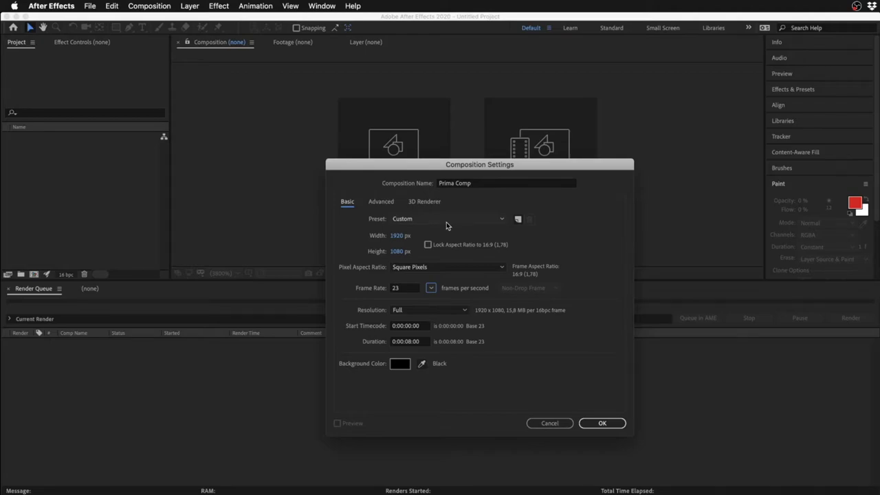
# - Return the frame rate to 25 fps, restoring the HDTV 1080 25 preset
pyautogui.click(409, 287)
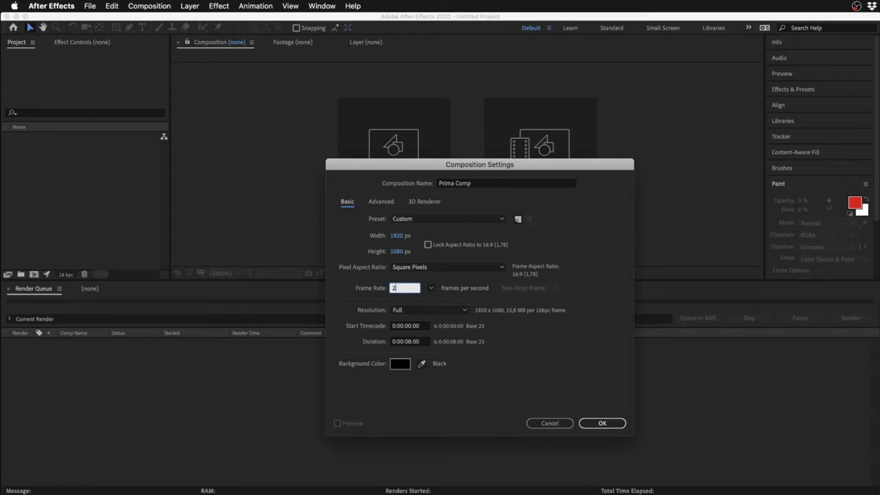
pyautogui.write('5')
pyautogui.click(546, 352)
pyautogui.click(451, 310)
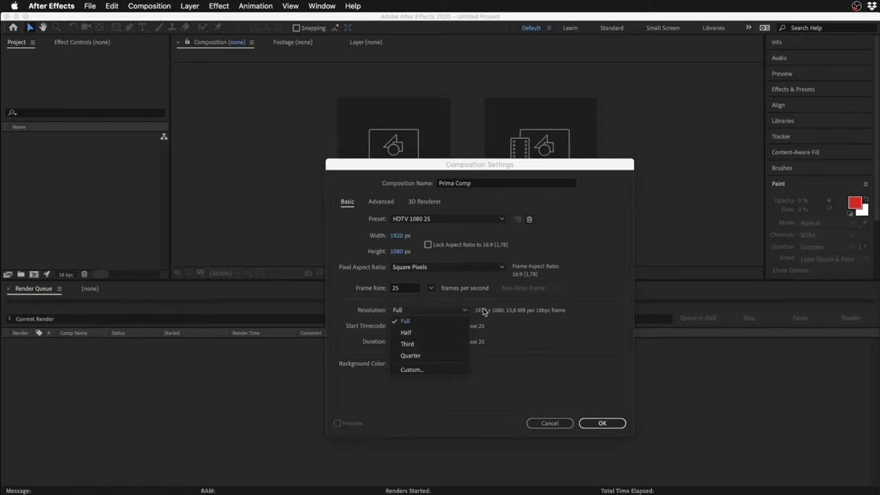
# - Browse the Resolution options, leaving Full resolution selected
pyautogui.click(484, 311)
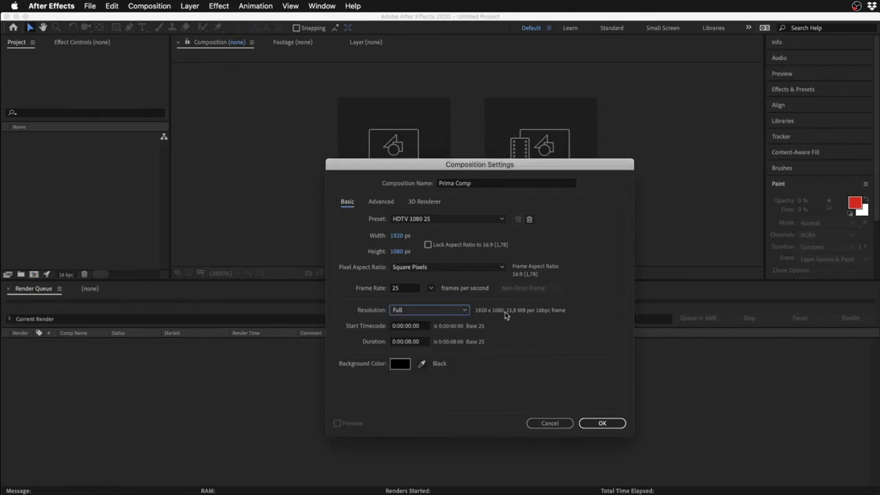
pyautogui.click(440, 313)
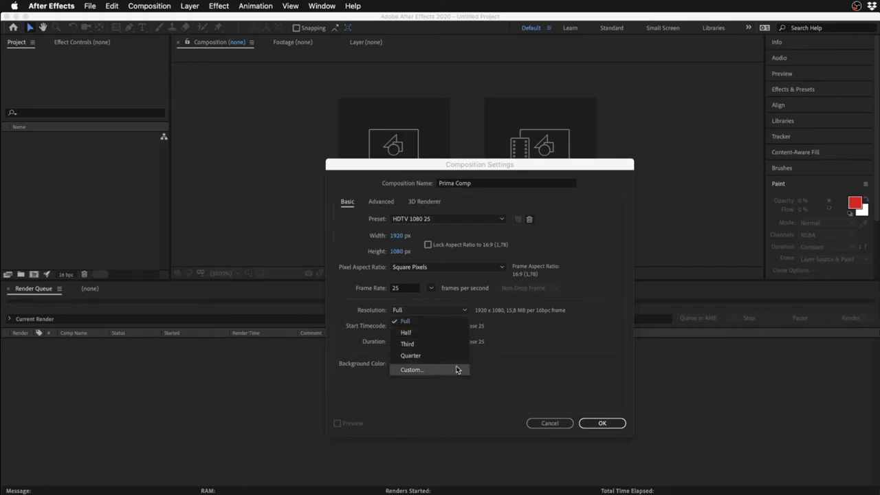
pyautogui.click(450, 323)
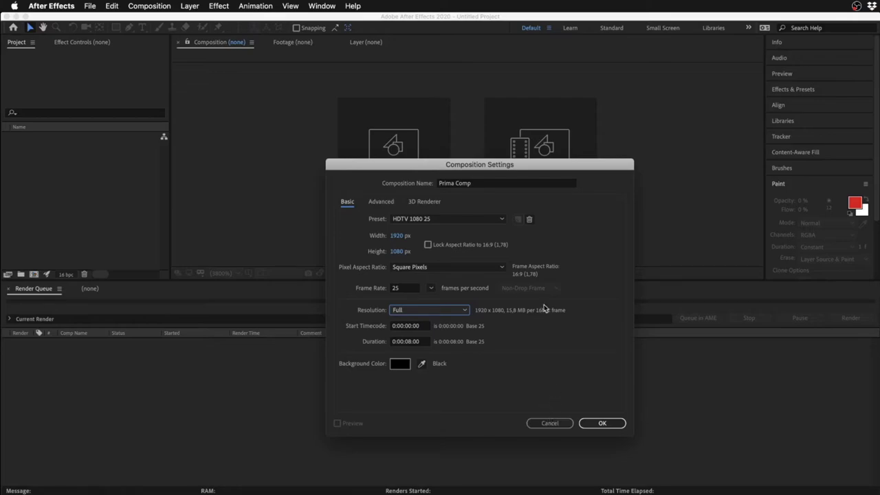
# - Cancel the Prima Comp composition and set project colour depth to 16 bits per channel
pyautogui.click(550, 421)
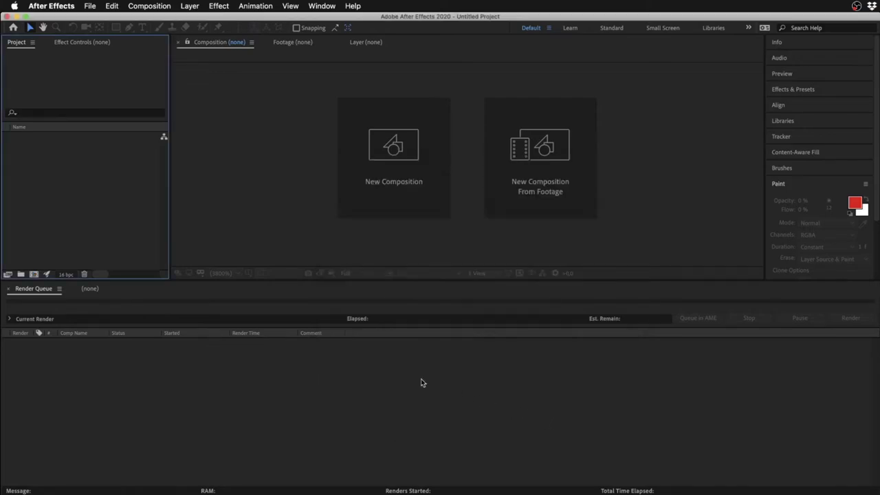
pyautogui.click(66, 275)
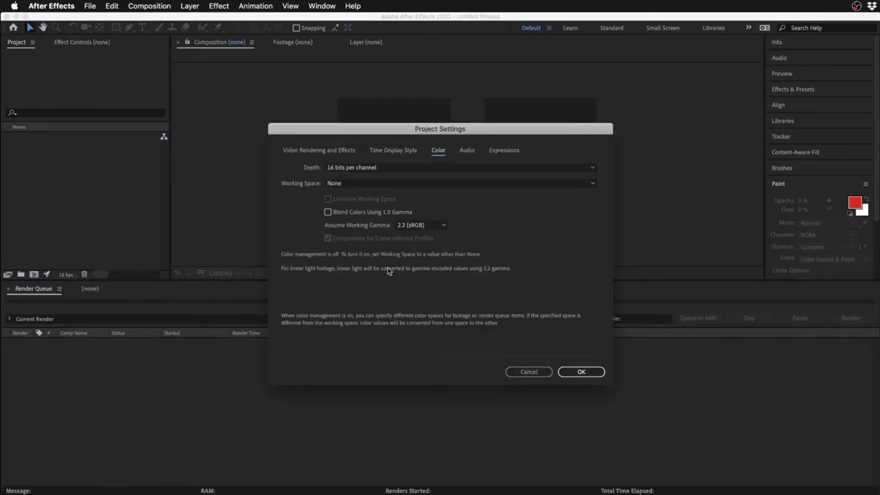
pyautogui.click(357, 168)
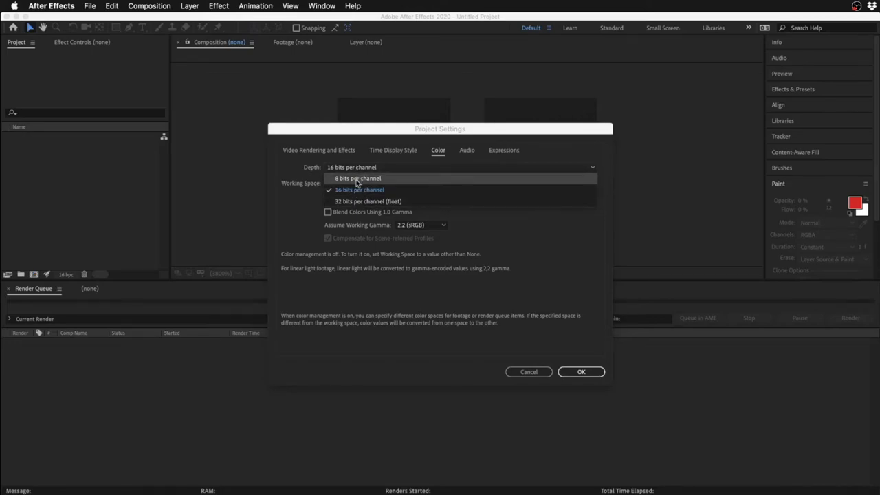
pyautogui.click(356, 191)
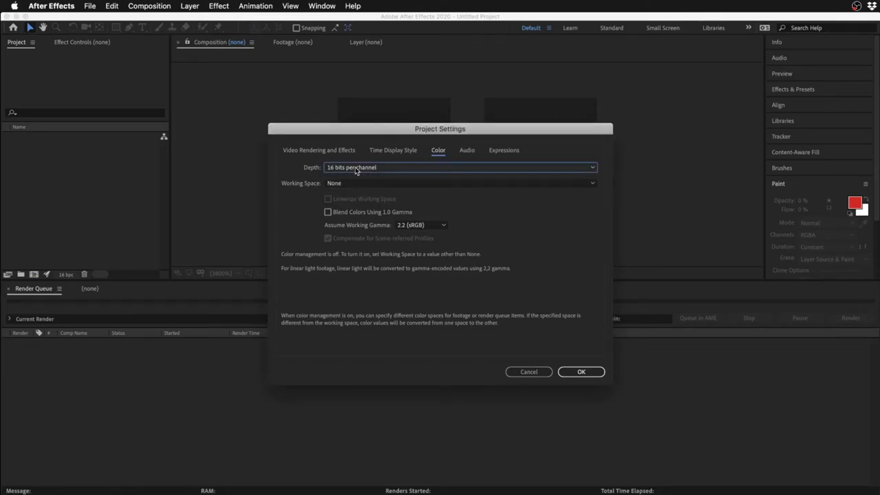
pyautogui.click(356, 168)
pyautogui.click(356, 181)
pyautogui.click(355, 168)
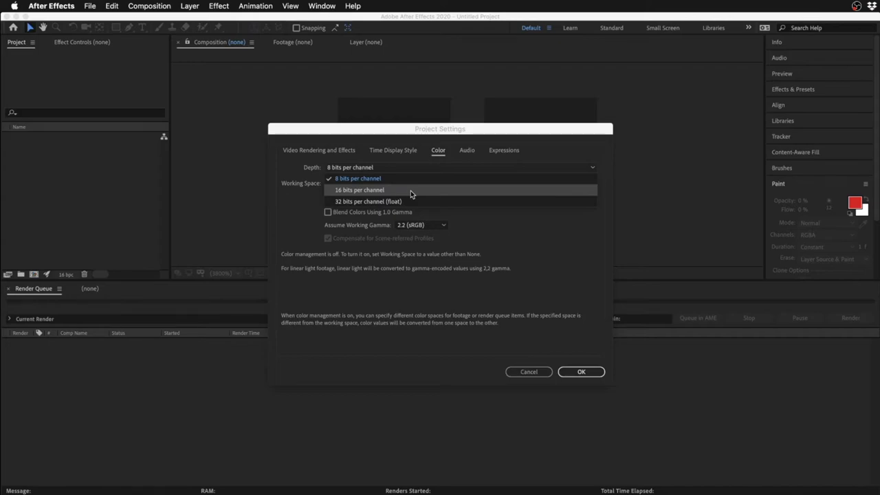
pyautogui.click(410, 190)
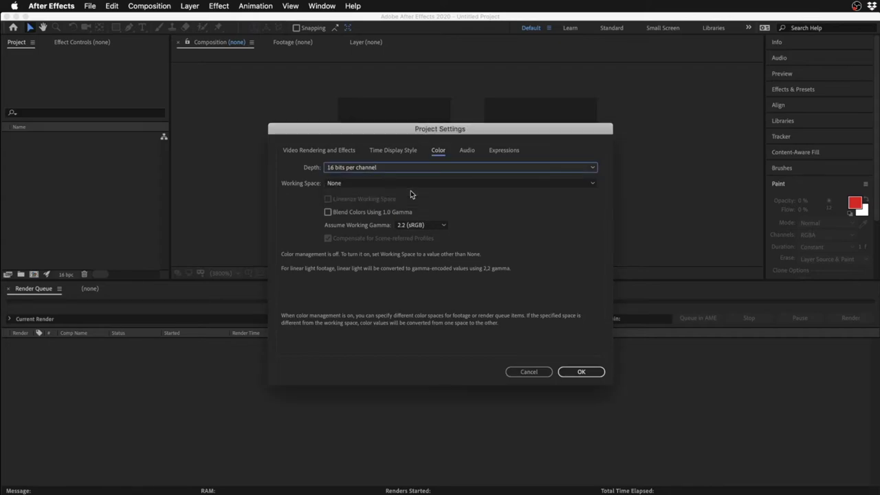
pyautogui.click(581, 371)
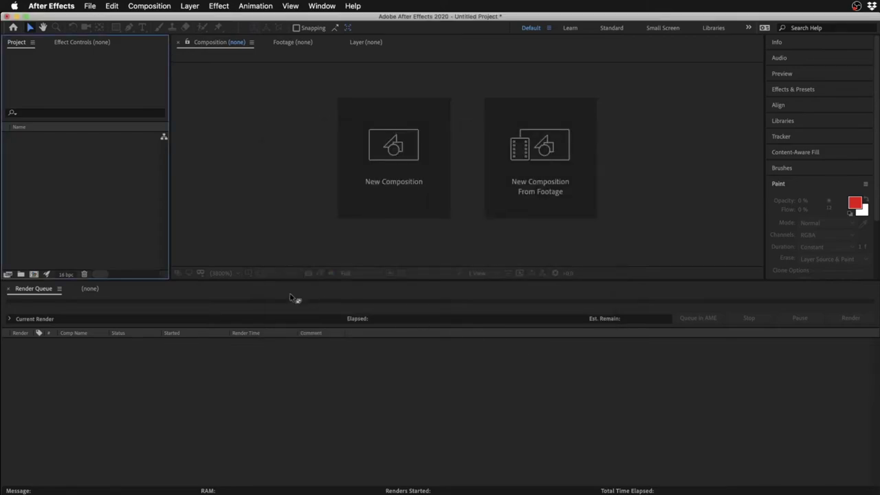
# - Start a new HDTV 1080 25 composition, Comp 1, with duration 0:00:10:00
pyautogui.click(34, 275)
pyautogui.moveTo(512, 170); pyautogui.dragTo(515, 158)
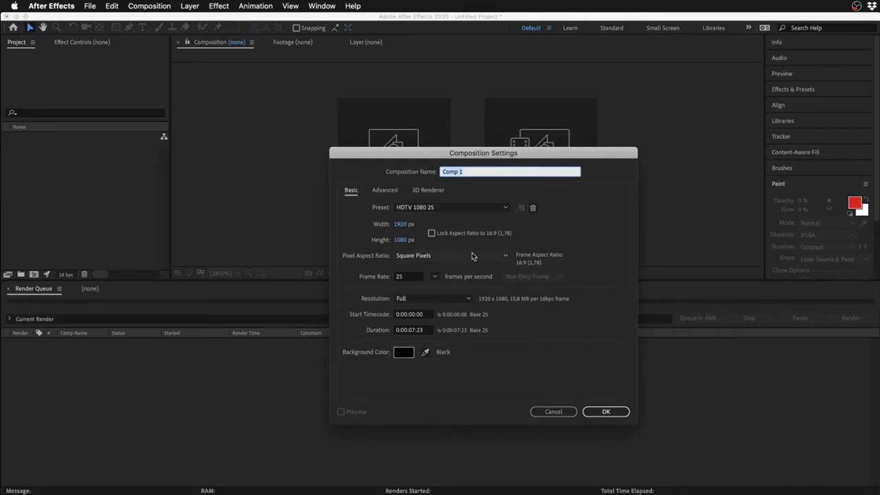
pyautogui.click(427, 314)
pyautogui.click(473, 319)
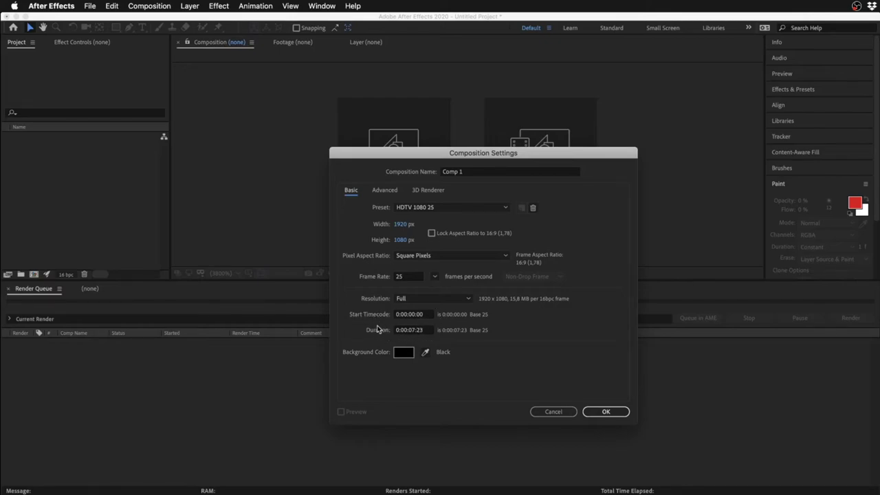
pyautogui.click(425, 332)
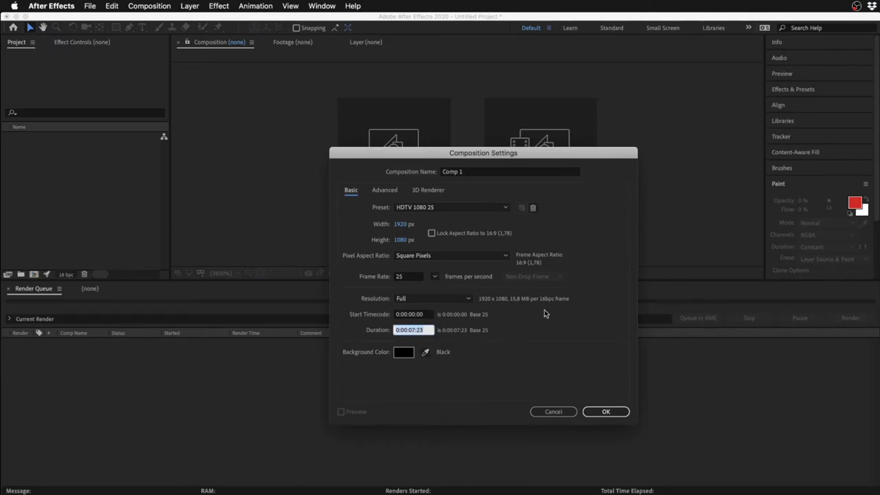
pyautogui.click(393, 331)
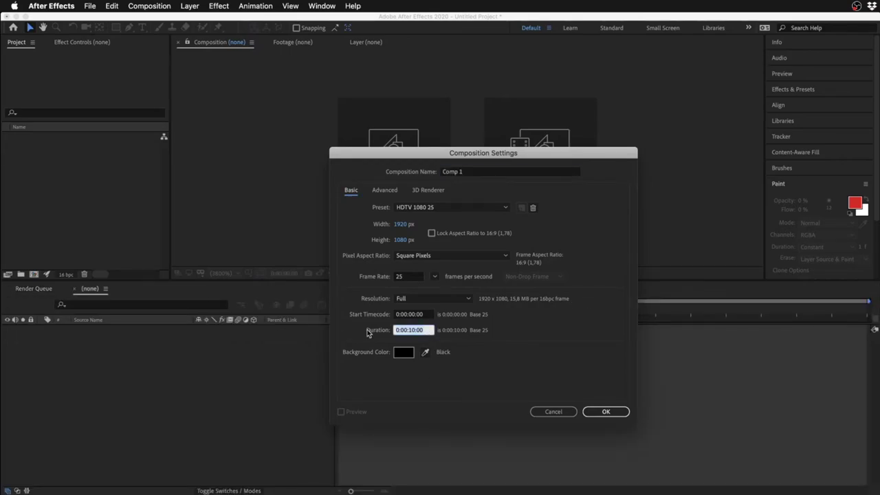
pyautogui.press('Tab')
pyautogui.click(424, 318)
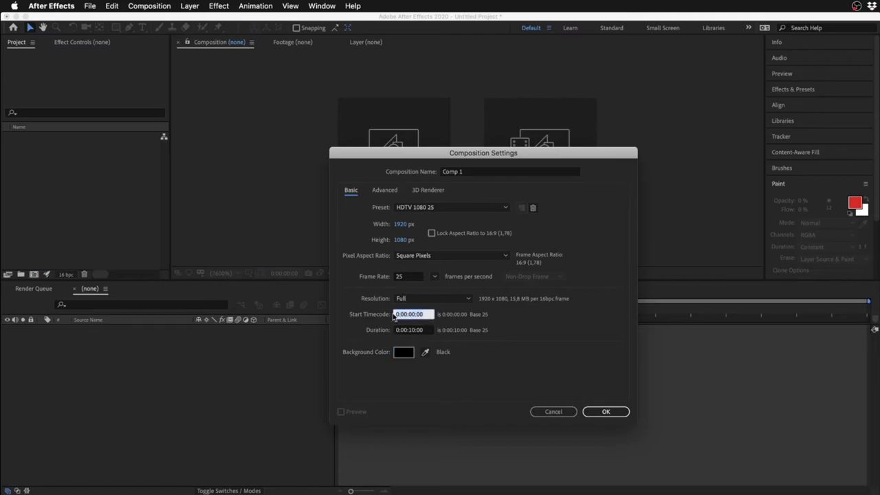
pyautogui.click(484, 318)
pyautogui.click(428, 315)
pyautogui.click(430, 314)
# - Keep the black background colour and switch to the Advanced settings page
pyautogui.click(406, 354)
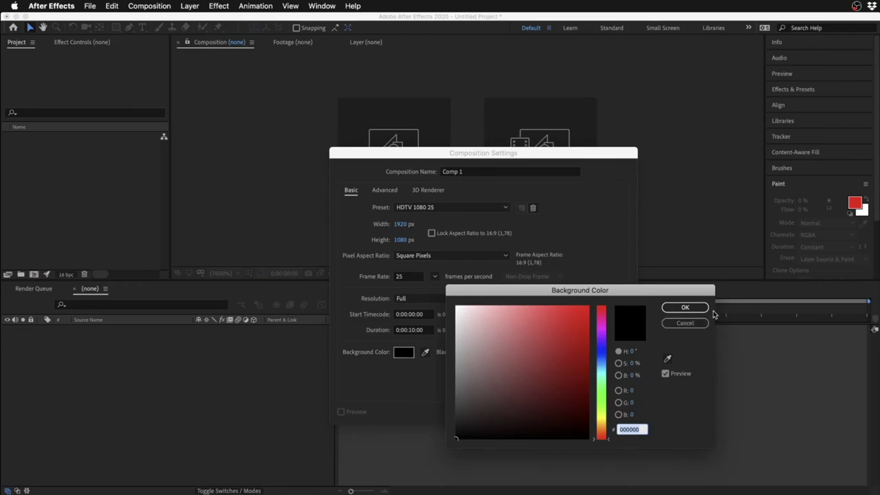
pyautogui.click(684, 323)
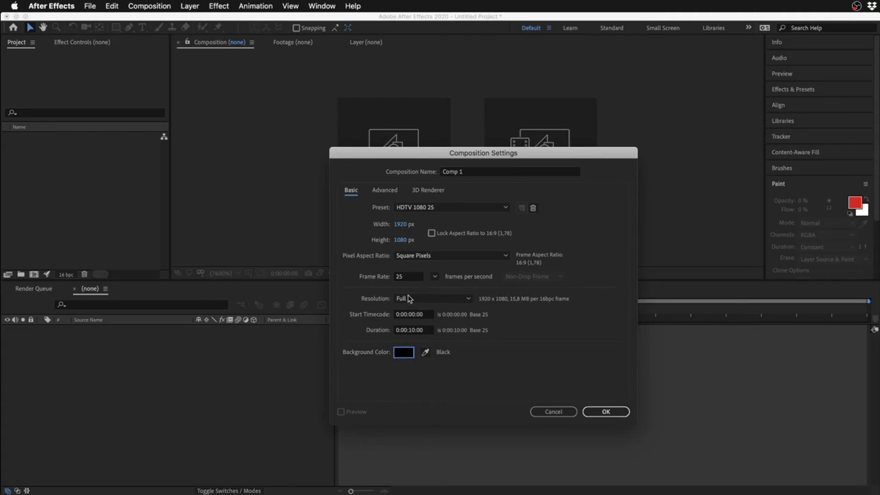
pyautogui.click(389, 193)
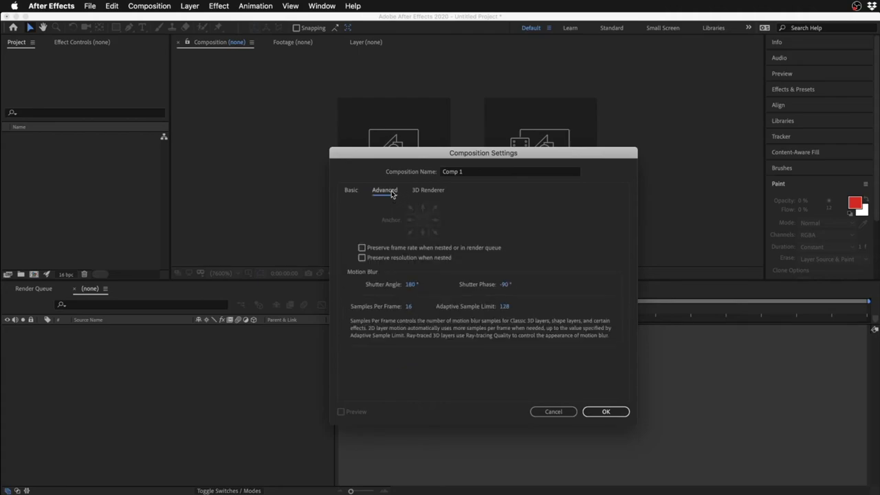
# - Review the 3D renderer list and keep Classic 3D selected
pyautogui.click(434, 190)
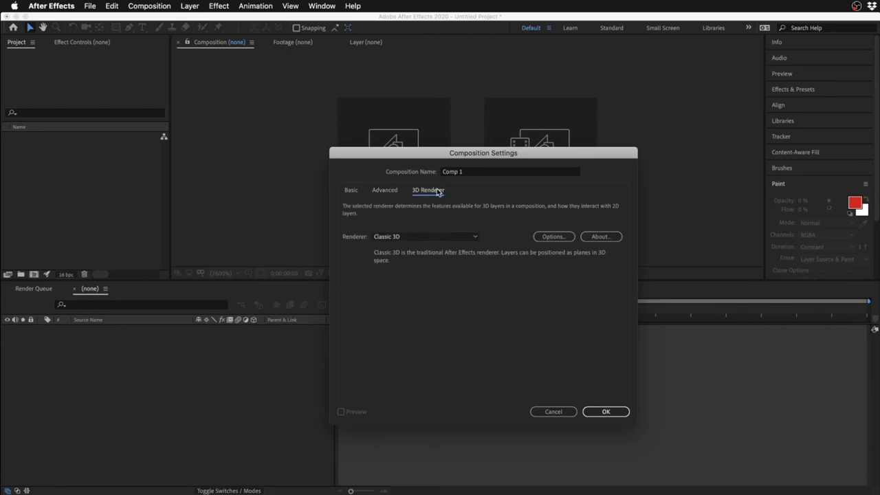
pyautogui.click(456, 238)
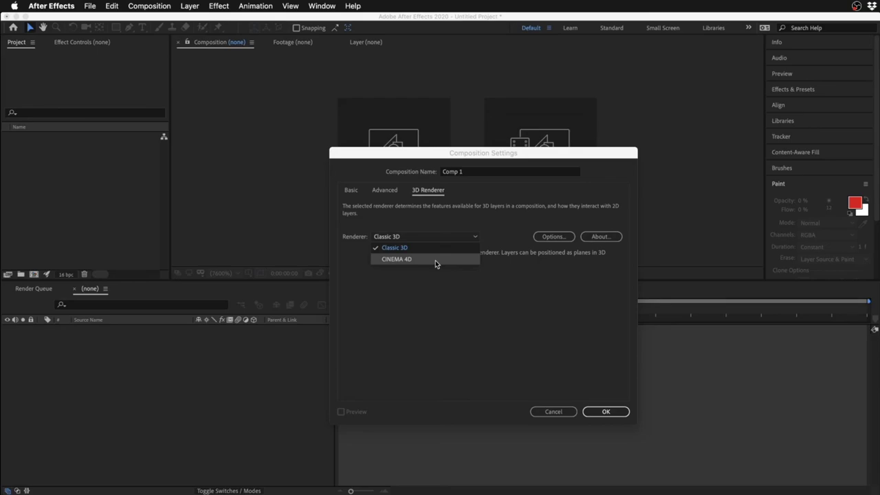
pyautogui.click(435, 274)
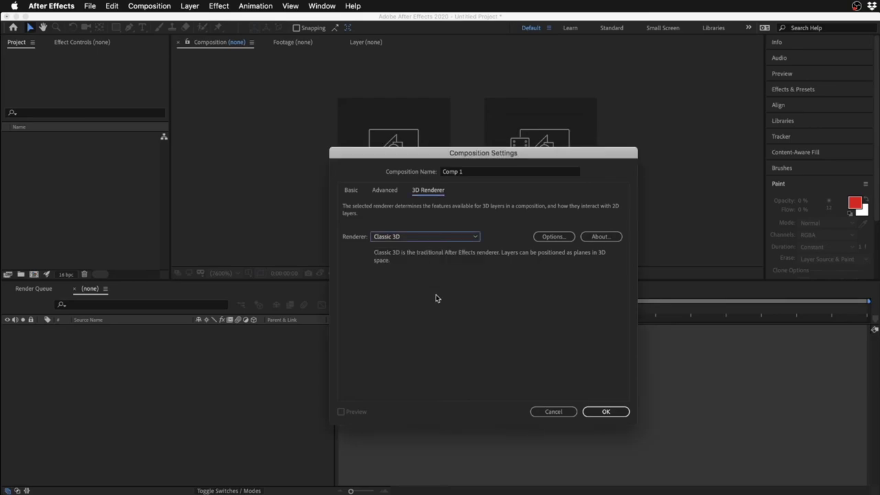
# - Review the Advanced settings again and confirm to create Comp 1
pyautogui.click(396, 189)
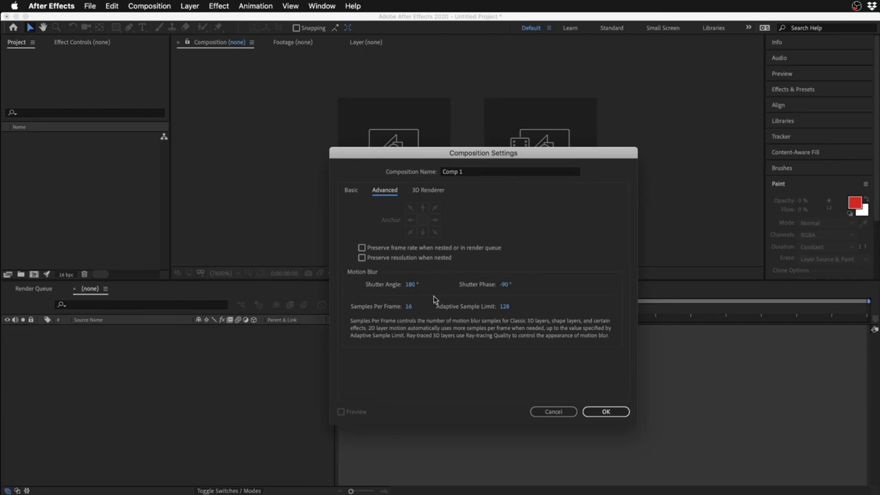
pyautogui.click(606, 412)
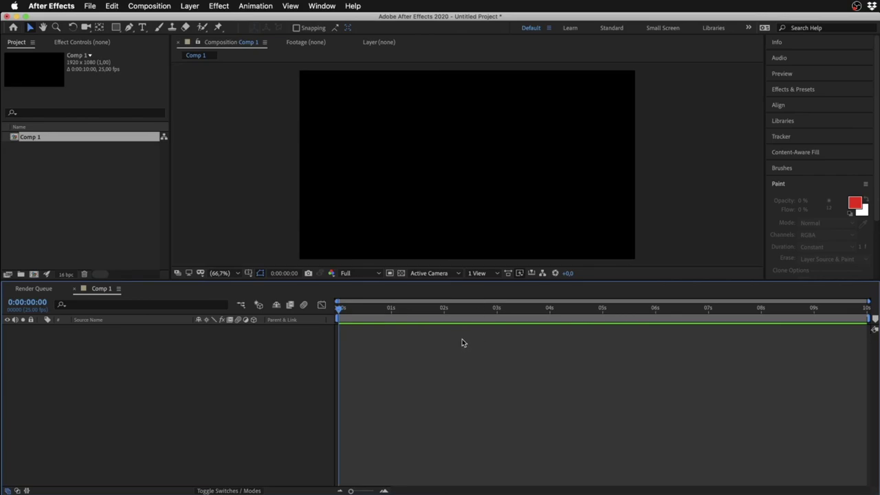
pyautogui.click(13, 140)
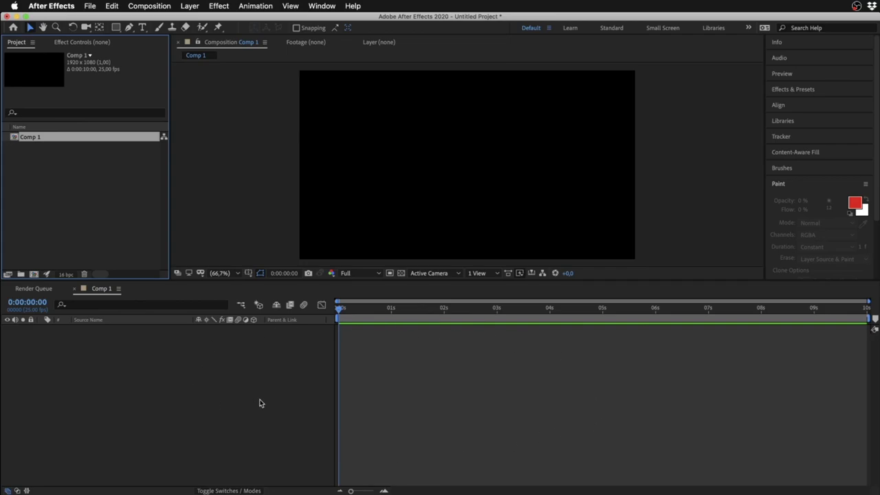
pyautogui.press(',')
pyautogui.press(',')
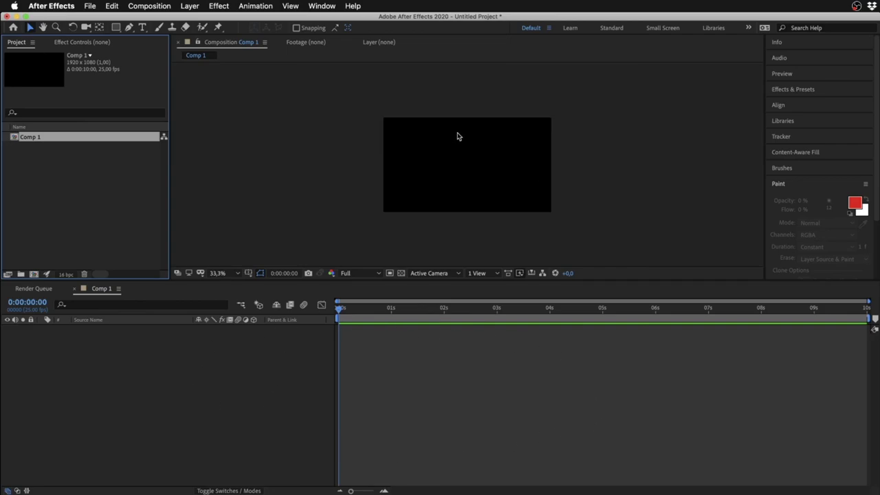
pyautogui.press('.')
pyautogui.press('.')
pyautogui.press(',')
pyautogui.press(',')
pyautogui.press('.')
pyautogui.press('.')
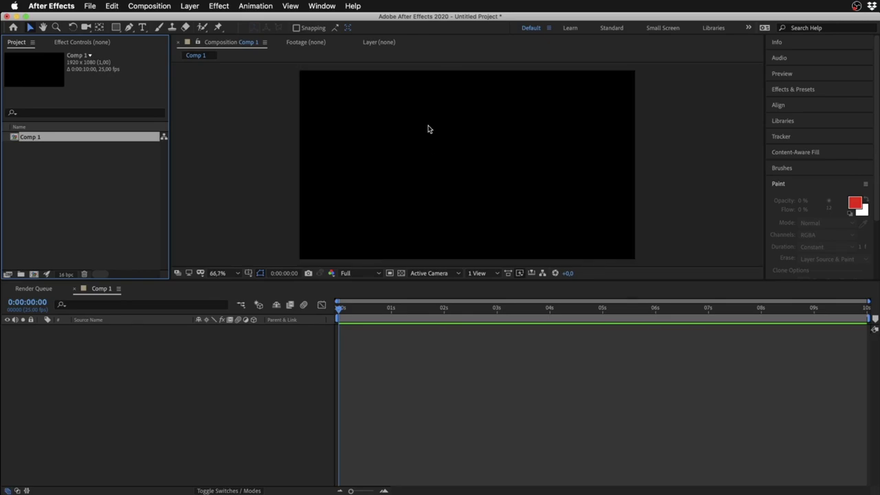
pyautogui.press(',')
pyautogui.press(',')
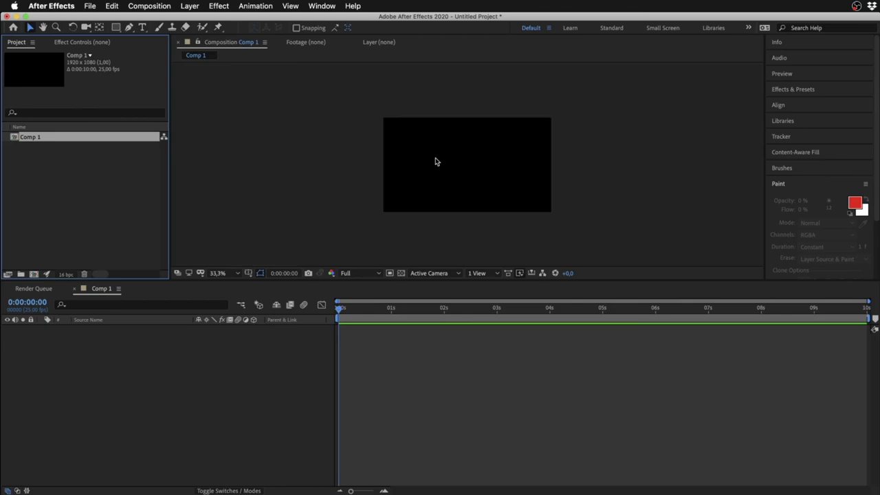
pyautogui.press('h')
pyautogui.moveTo(470, 163)
pyautogui.mouseDown()
pyautogui.moveTo(471, 149)
pyautogui.moveTo(463, 161)
pyautogui.mouseUp()
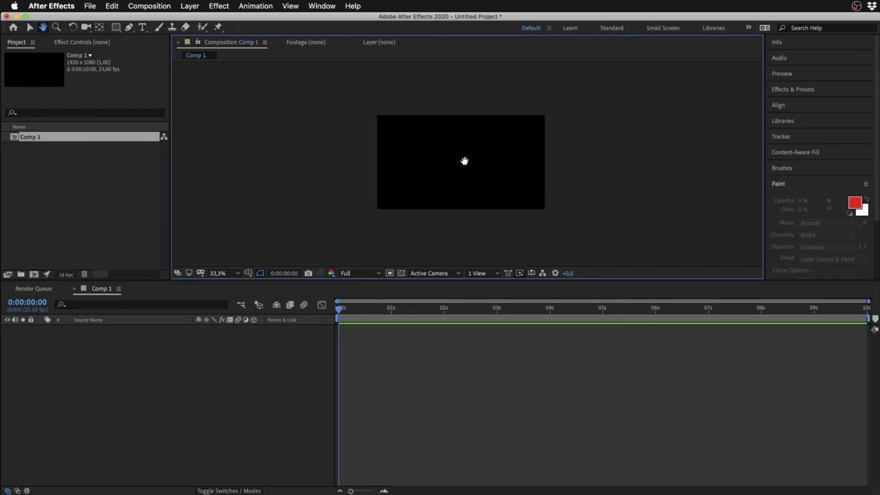
pyautogui.press('v')
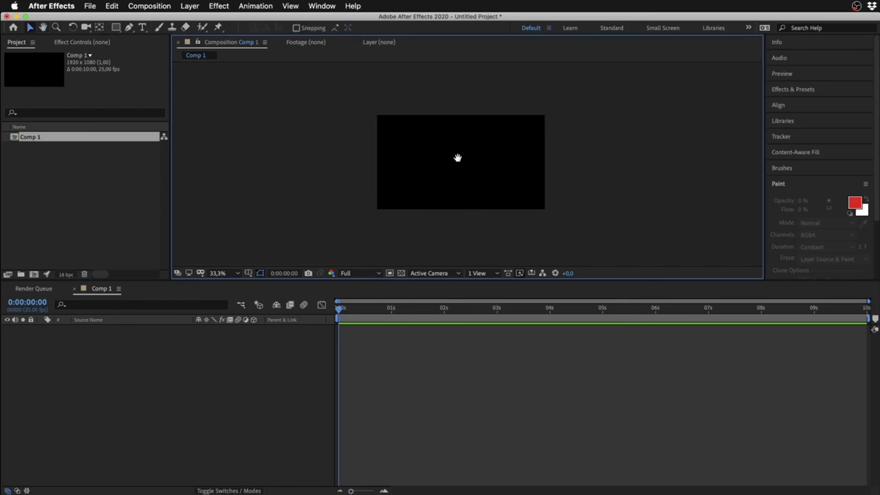
pyautogui.press('h')
pyautogui.moveTo(458, 171); pyautogui.dragTo(464, 170)
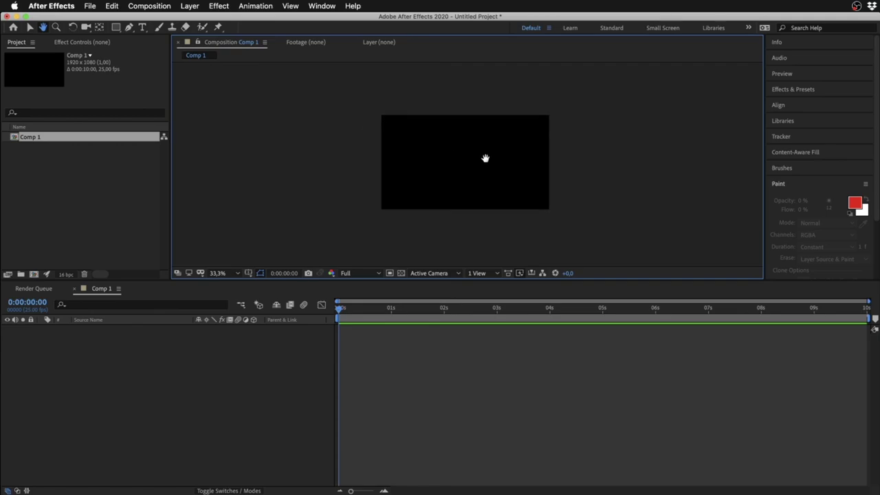
pyautogui.press('v')
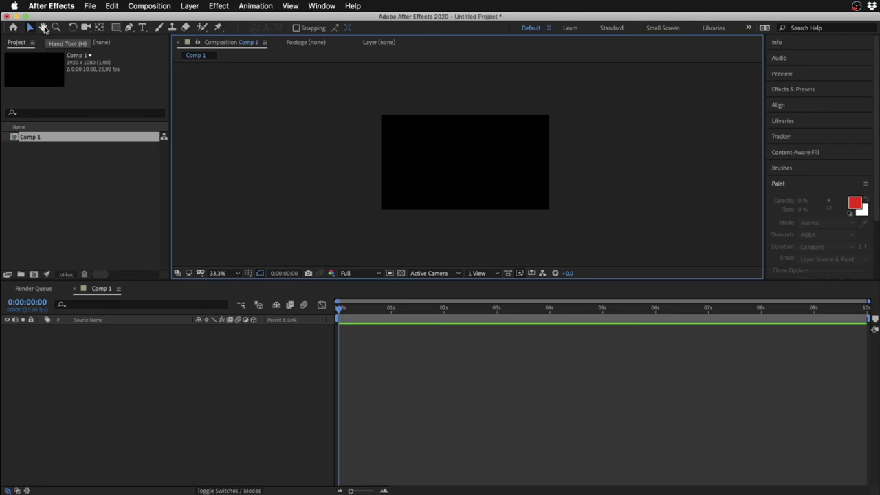
pyautogui.click(45, 26)
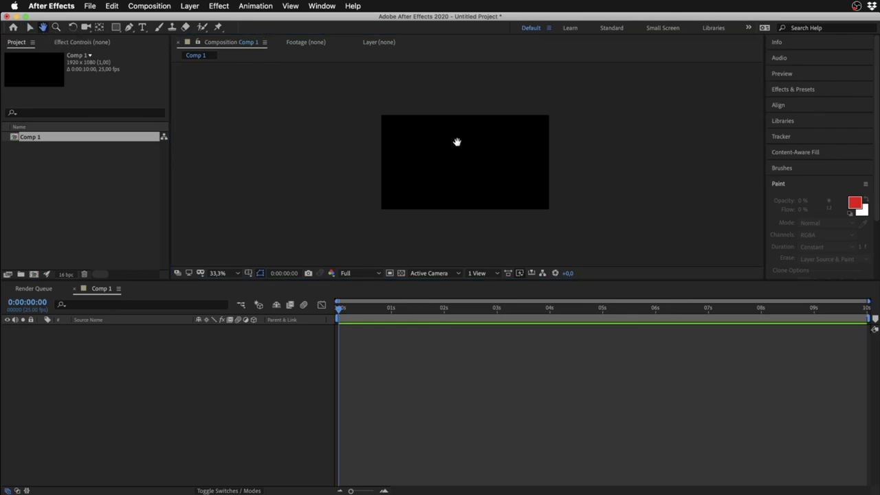
pyautogui.moveTo(458, 142); pyautogui.dragTo(432, 140)
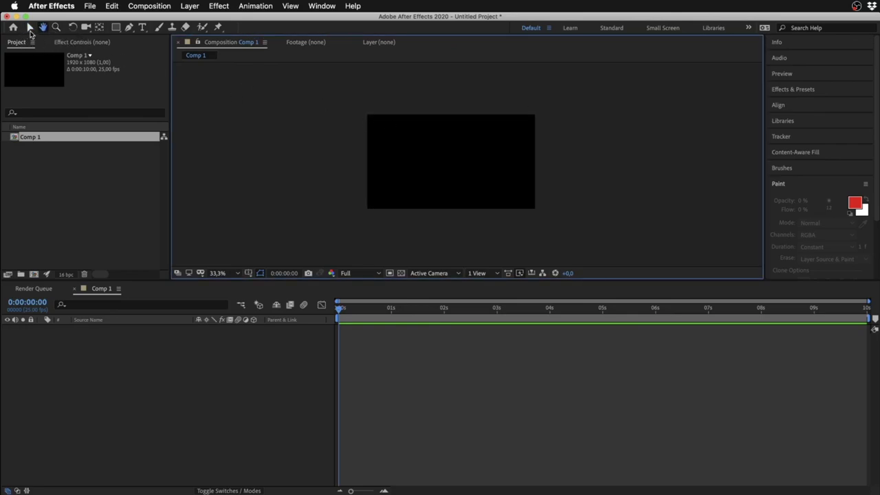
pyautogui.click(29, 26)
pyautogui.scroll(2, 467, 163)
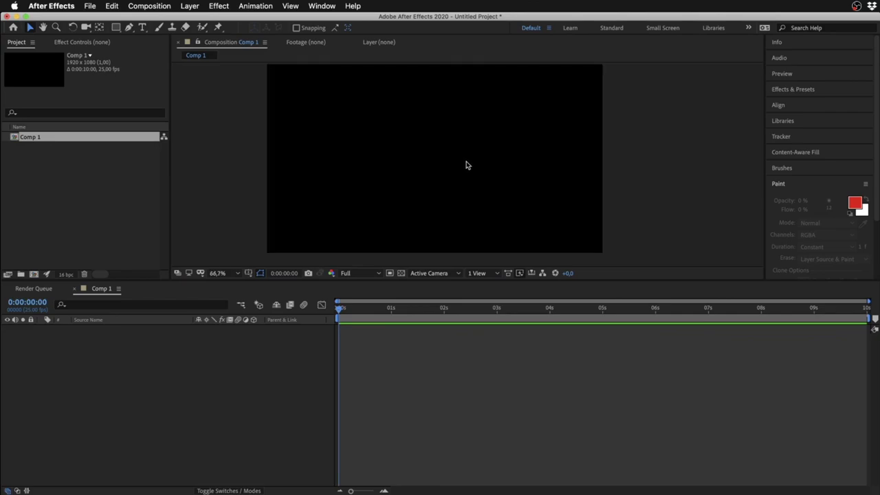
pyautogui.moveTo(462, 162); pyautogui.dragTo(481, 170)
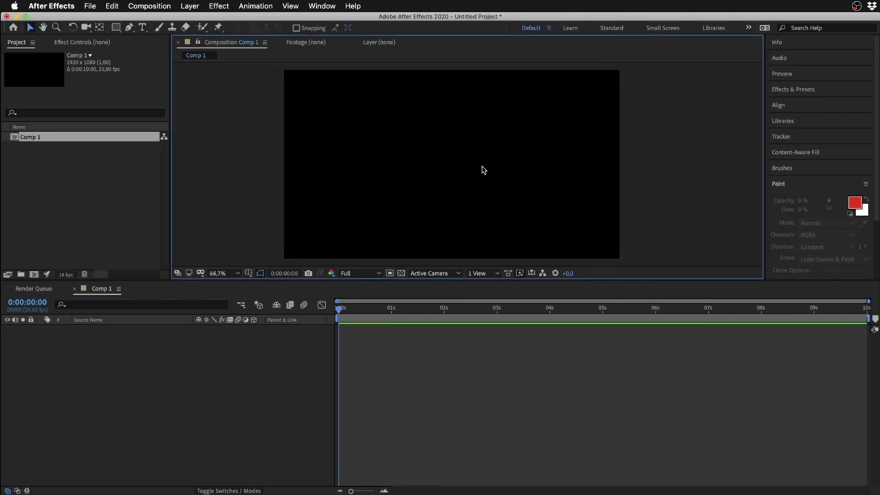